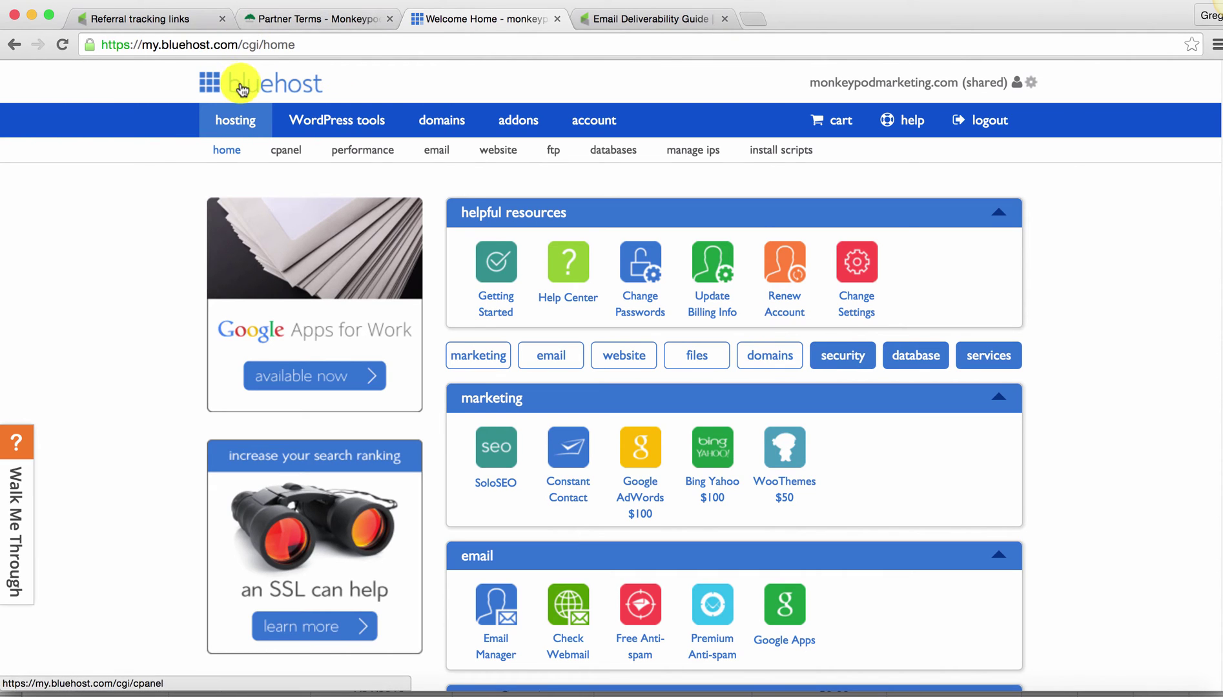
Open the Zone Editor for monkeypodmarketing.com and scroll down to the Add DNS Record form.
{"action": "left_click", "coordinate": [445, 124]}
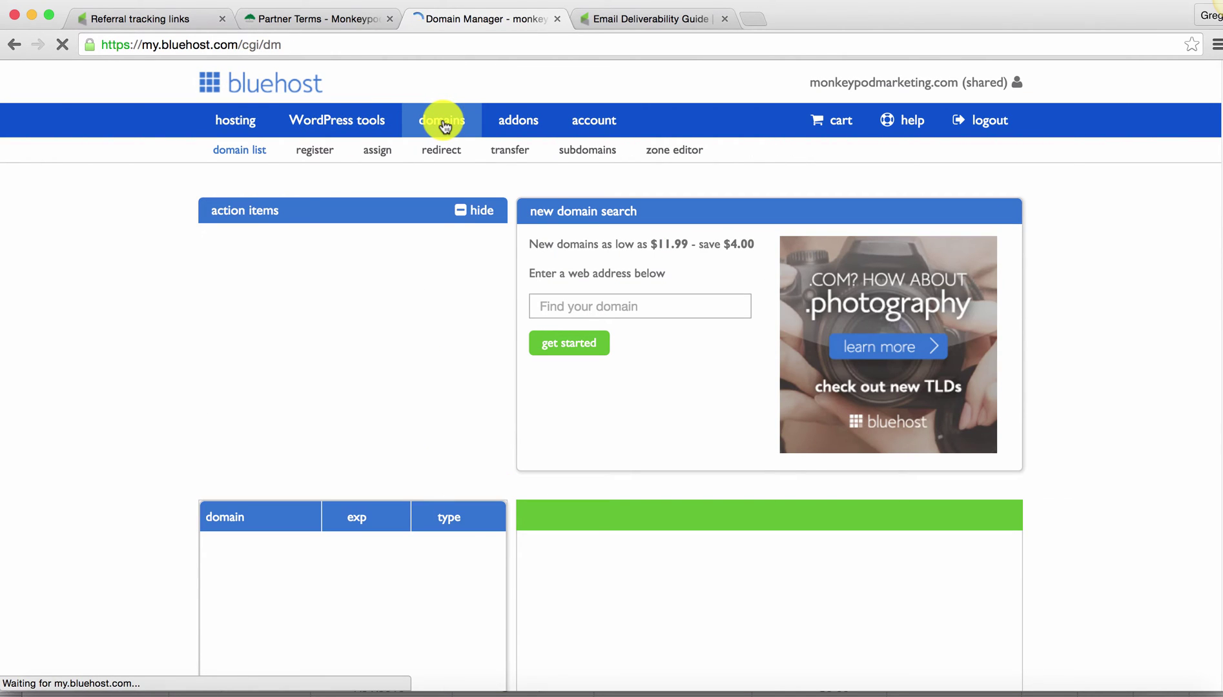
{"action": "left_click", "coordinate": [659, 159]}
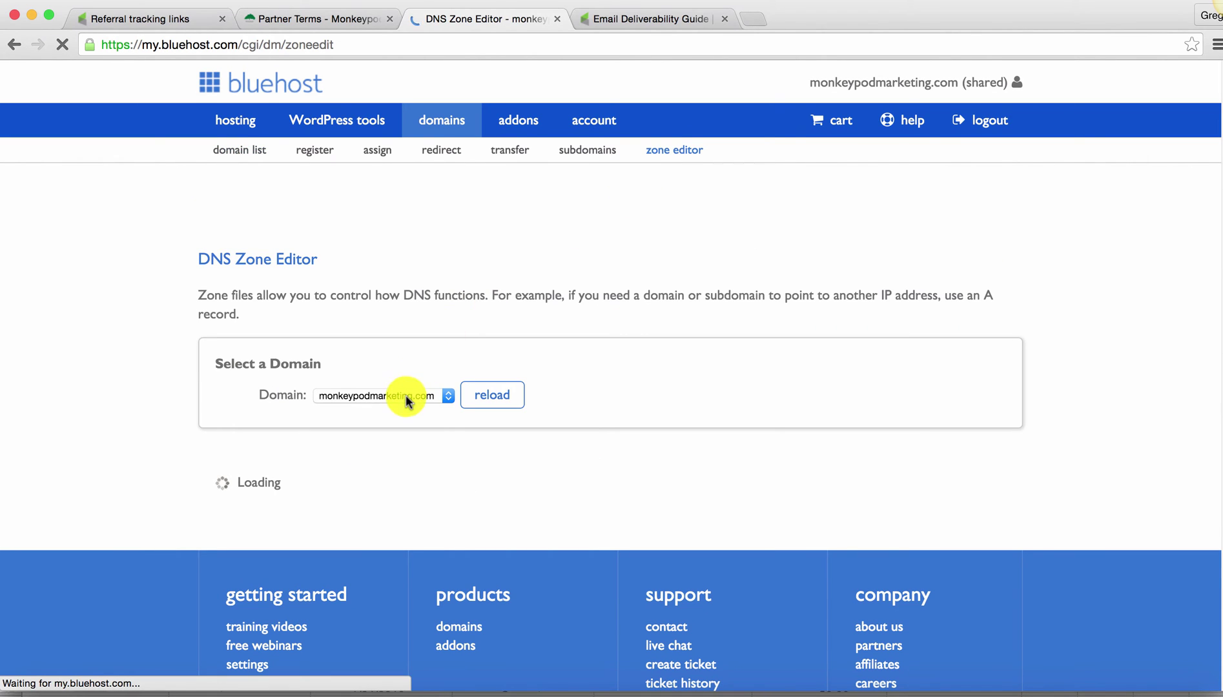
{"action": "left_click", "coordinate": [405, 396]}
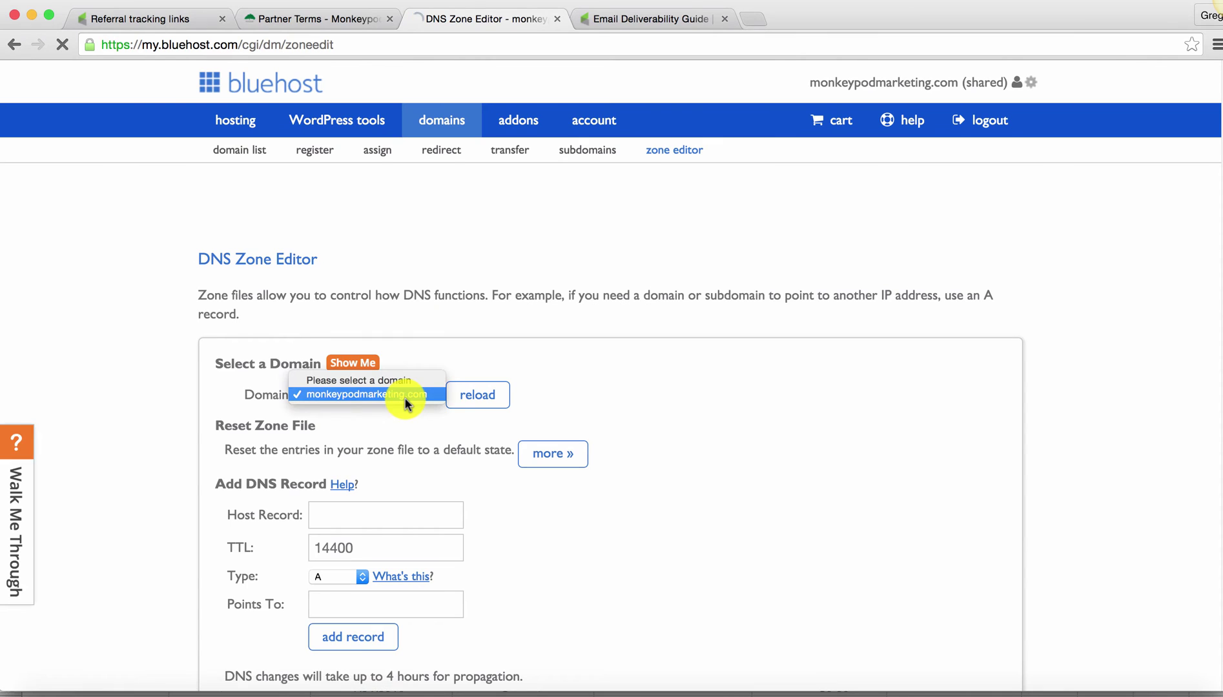
{"action": "left_click", "coordinate": [405, 395]}
{"action": "scroll", "coordinate": [597, 422], "scroll_direction": "down", "scroll_amount": 3}
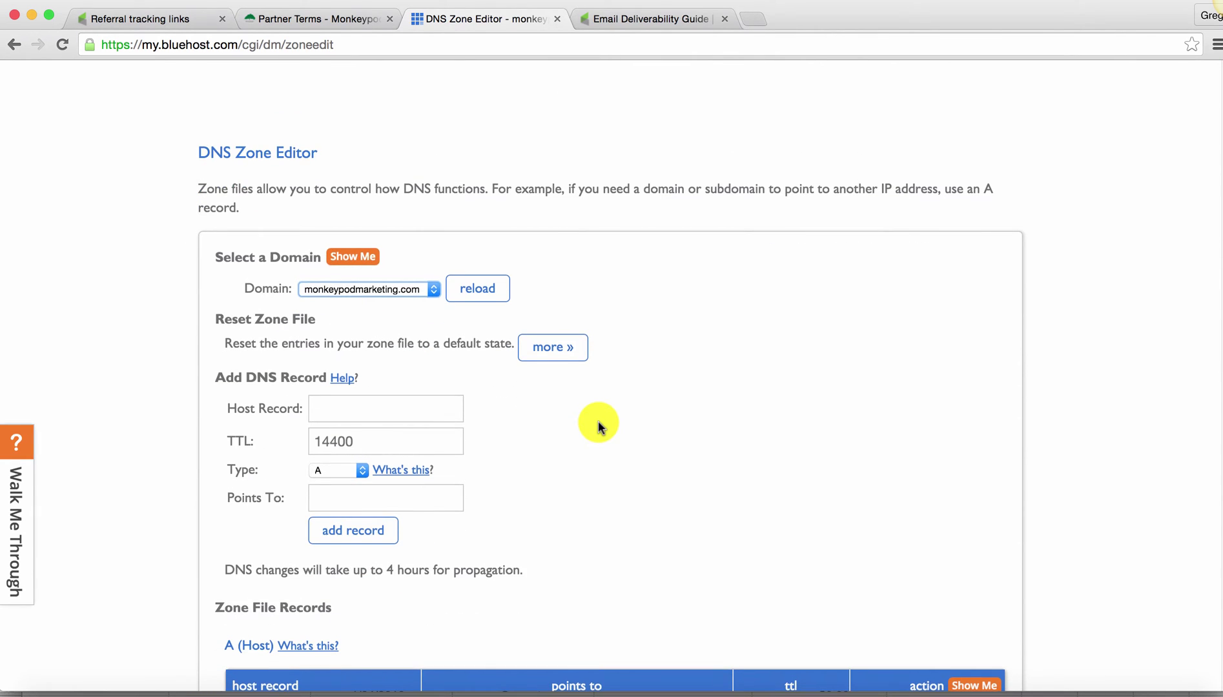
{"action": "scroll", "coordinate": [597, 421], "scroll_direction": "down", "scroll_amount": 3}
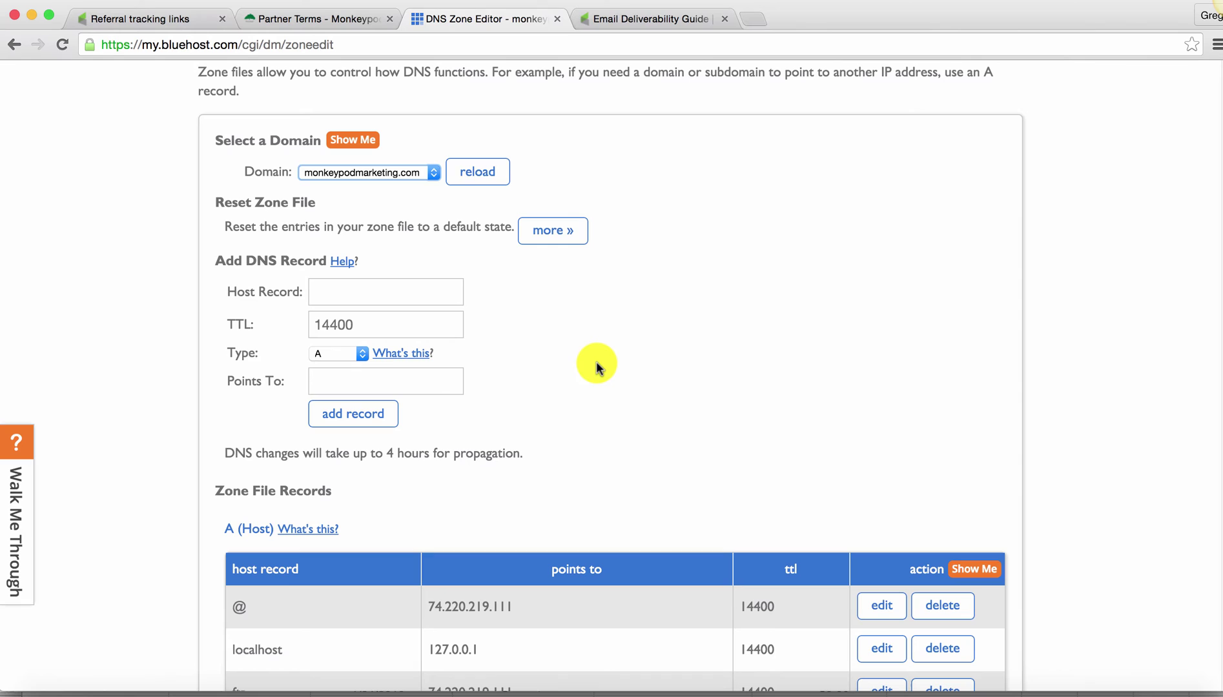
{"action": "scroll", "coordinate": [599, 368], "scroll_direction": "down", "scroll_amount": 1}
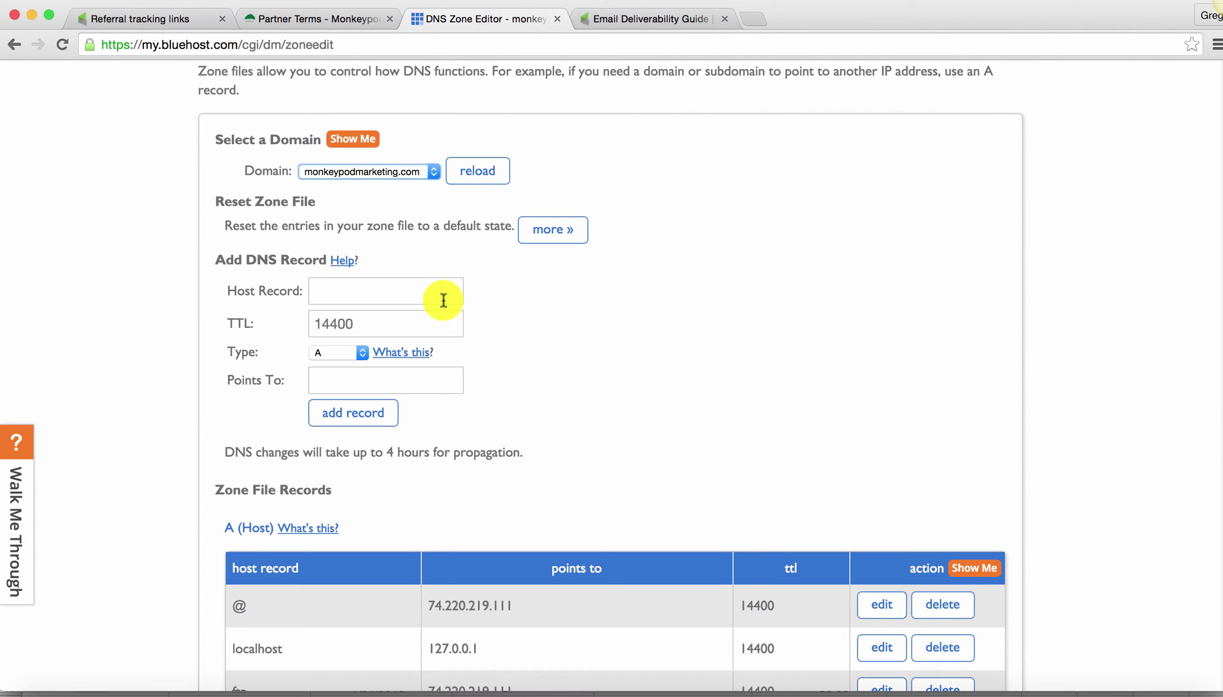
Begin a TXT record with host @, then bring up the Infusionsoft deliverability guide tab.
{"action": "left_click", "coordinate": [443, 300]}
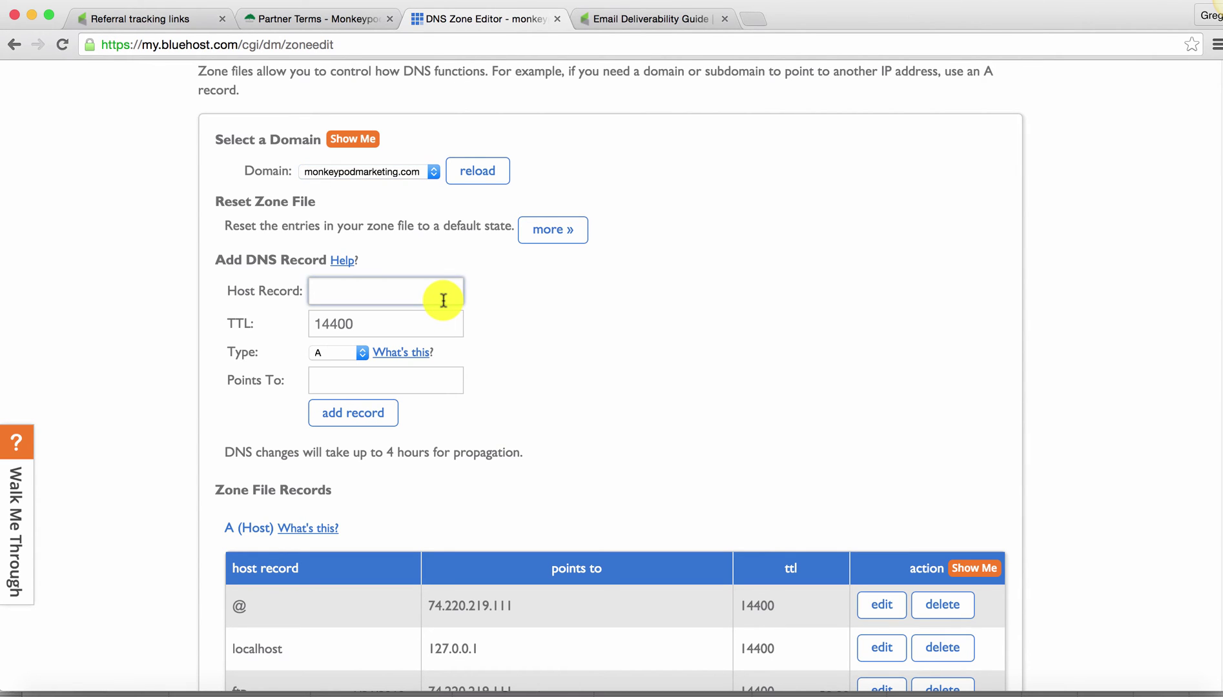
{"action": "type", "text": "@"}
{"action": "left_click", "coordinate": [528, 323]}
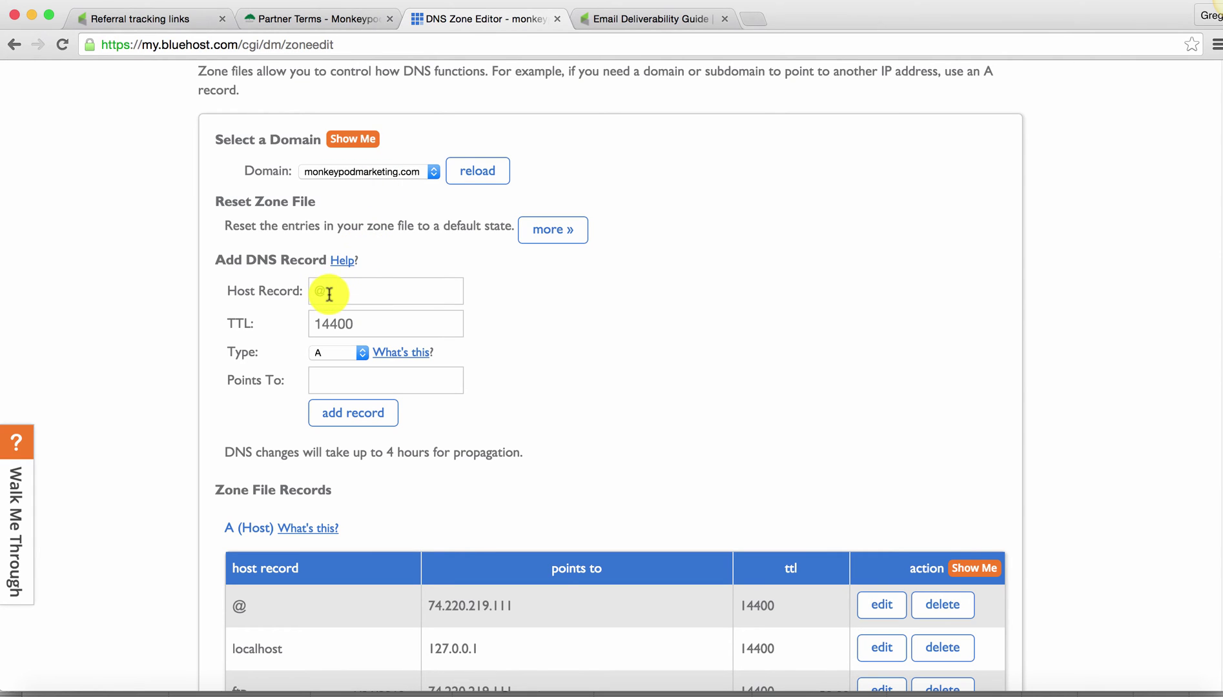
{"action": "left_click", "coordinate": [329, 353]}
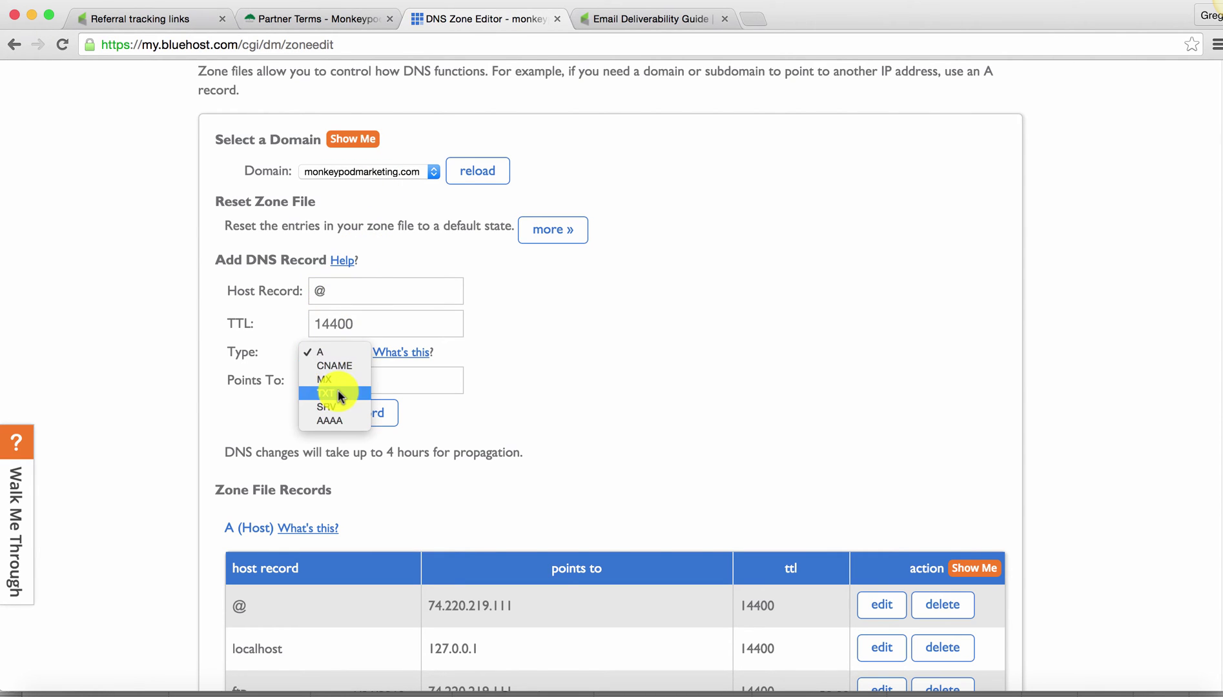
{"action": "left_click", "coordinate": [337, 390]}
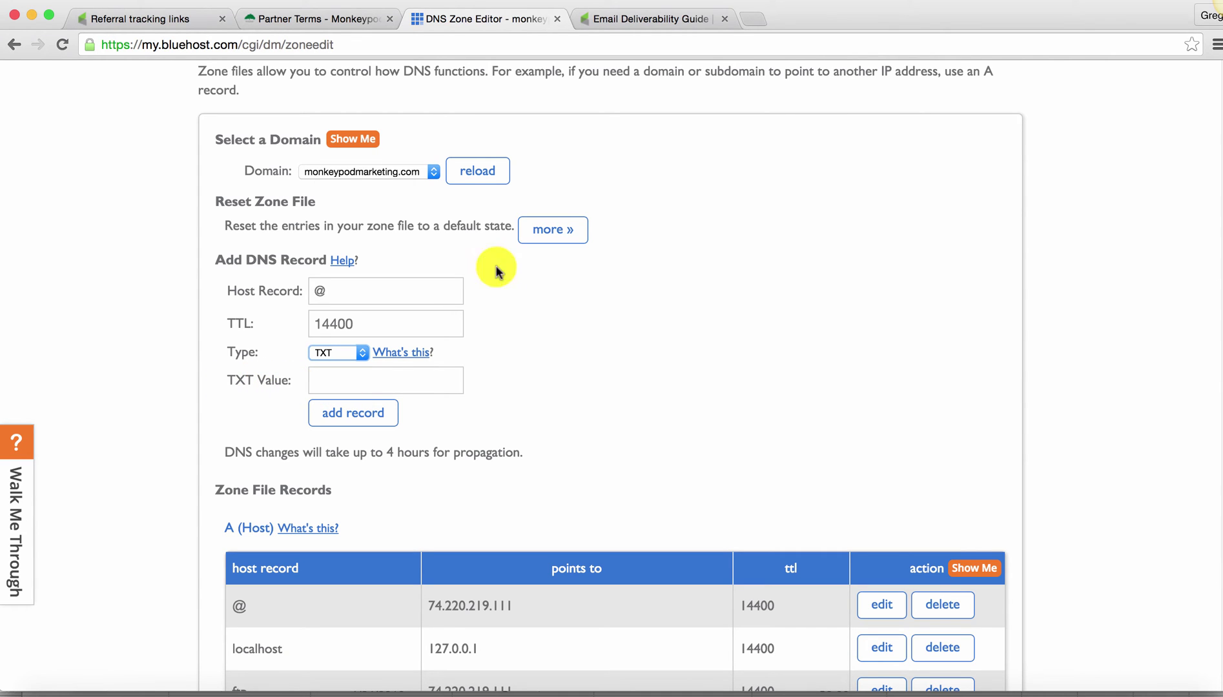
{"action": "left_click", "coordinate": [646, 20]}
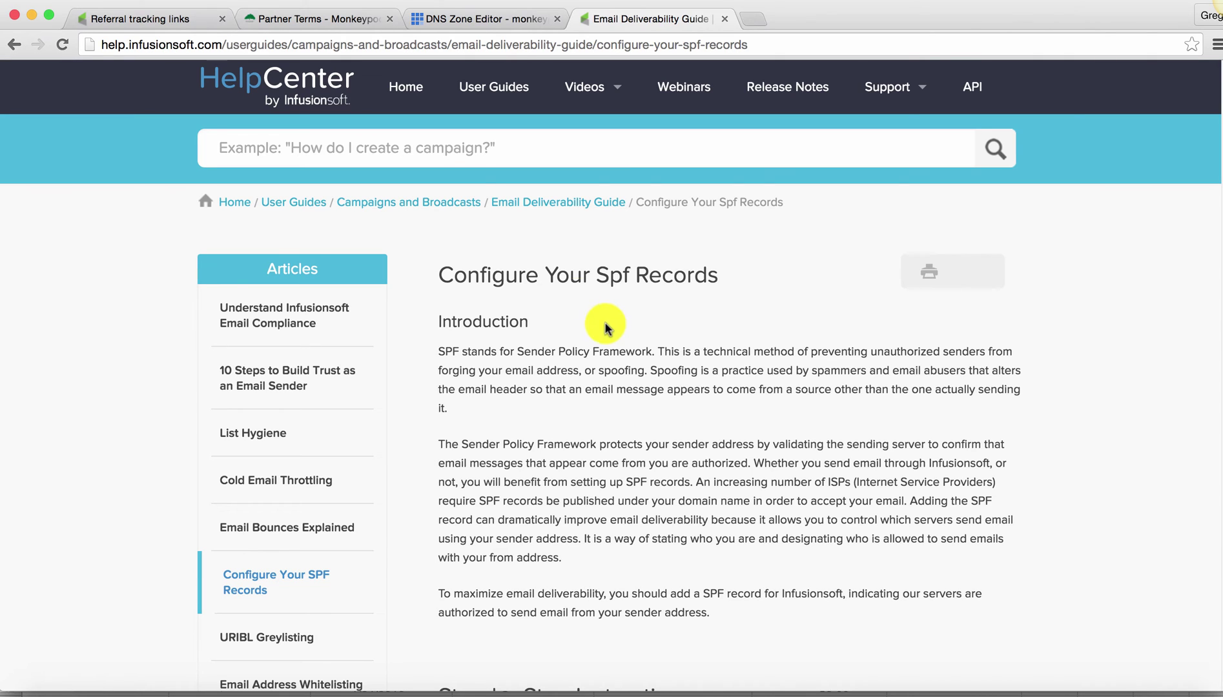
Search the Help Center for 'spf record' and open the Configure Your SPF Records article.
{"action": "left_click", "coordinate": [444, 150]}
{"action": "type", "text": "spf record"}
{"action": "key", "text": "Return"}
{"action": "left_click", "coordinate": [377, 294]}
Select and copy the record line v=spf1 mx include:infusionmail.com ~all.
{"action": "scroll", "coordinate": [518, 339], "scroll_direction": "down", "scroll_amount": 3}
{"action": "scroll", "coordinate": [517, 339], "scroll_direction": "down", "scroll_amount": 3}
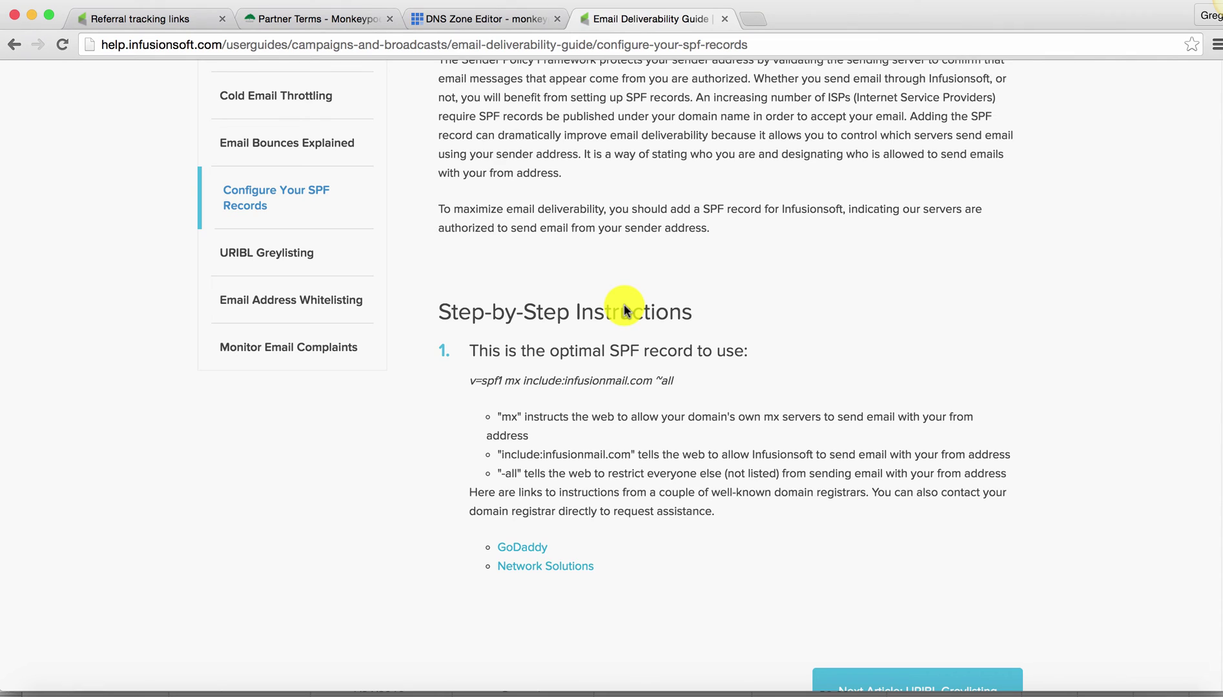
{"action": "left_click_drag", "start_coordinate": [674, 381], "coordinate": [470, 385]}
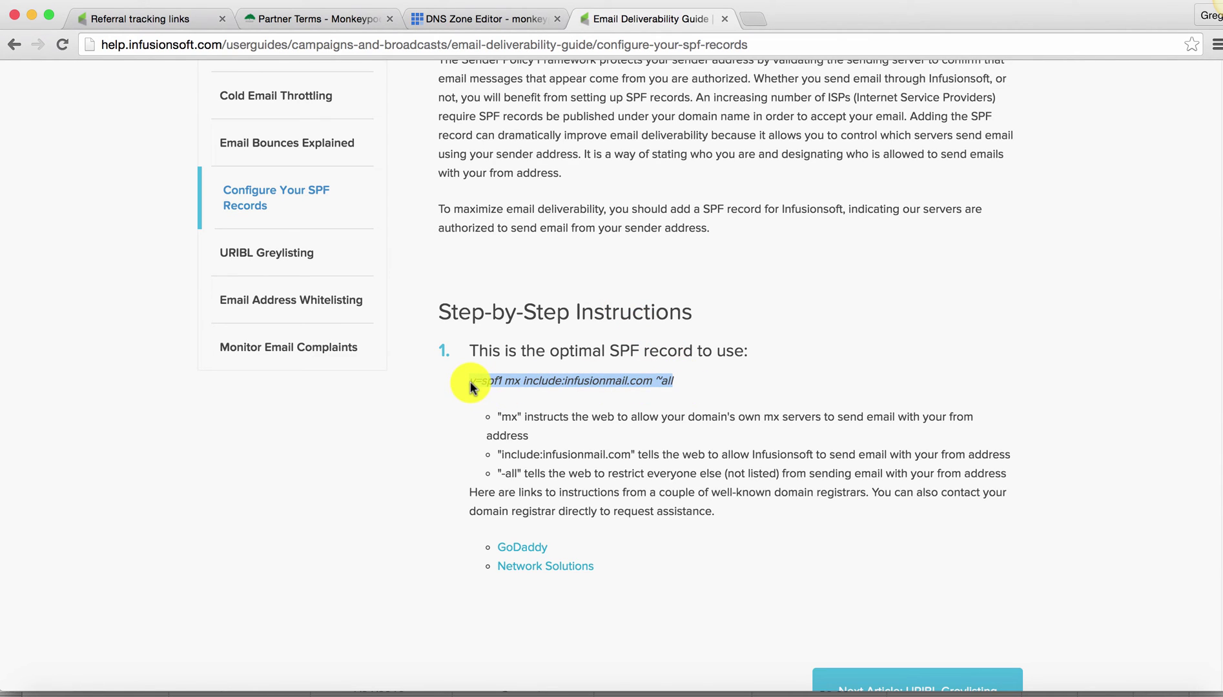
{"action": "left_click", "coordinate": [681, 387]}
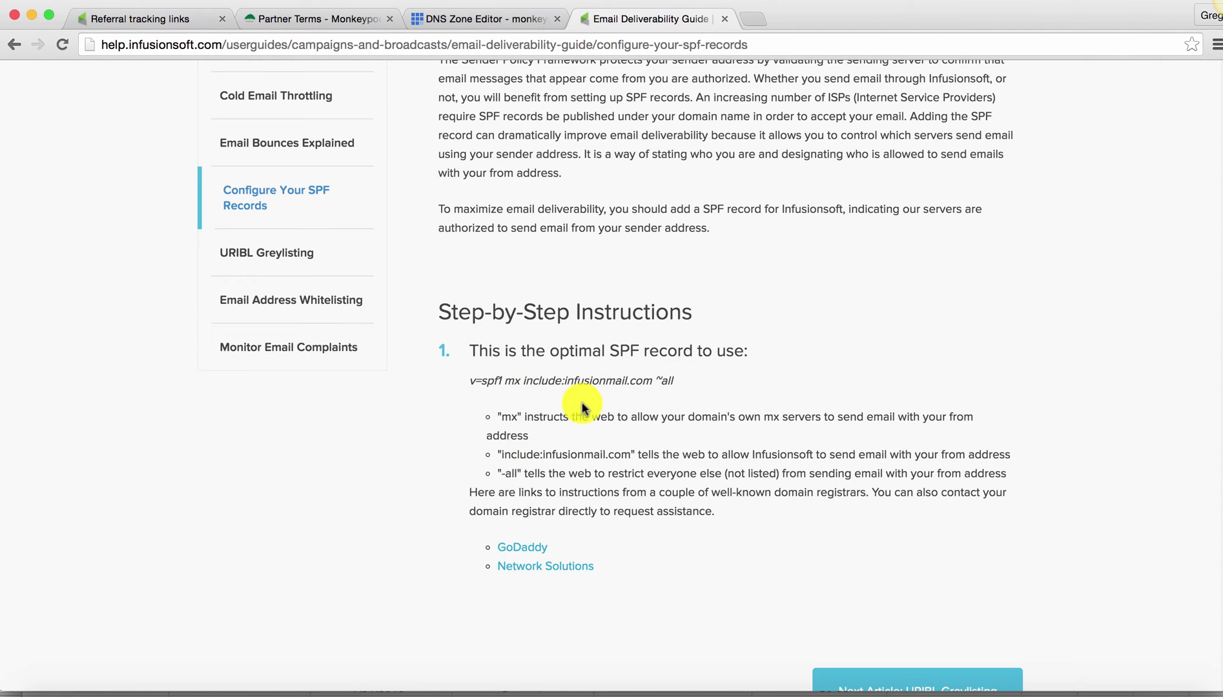
Paste v=spf1 mx include:infusionmail.com ~all as the @ TXT value and check the TXT records table.
{"action": "left_click", "coordinate": [490, 19]}
{"action": "left_click", "coordinate": [439, 381]}
{"action": "key", "text": "ctrl+v"}
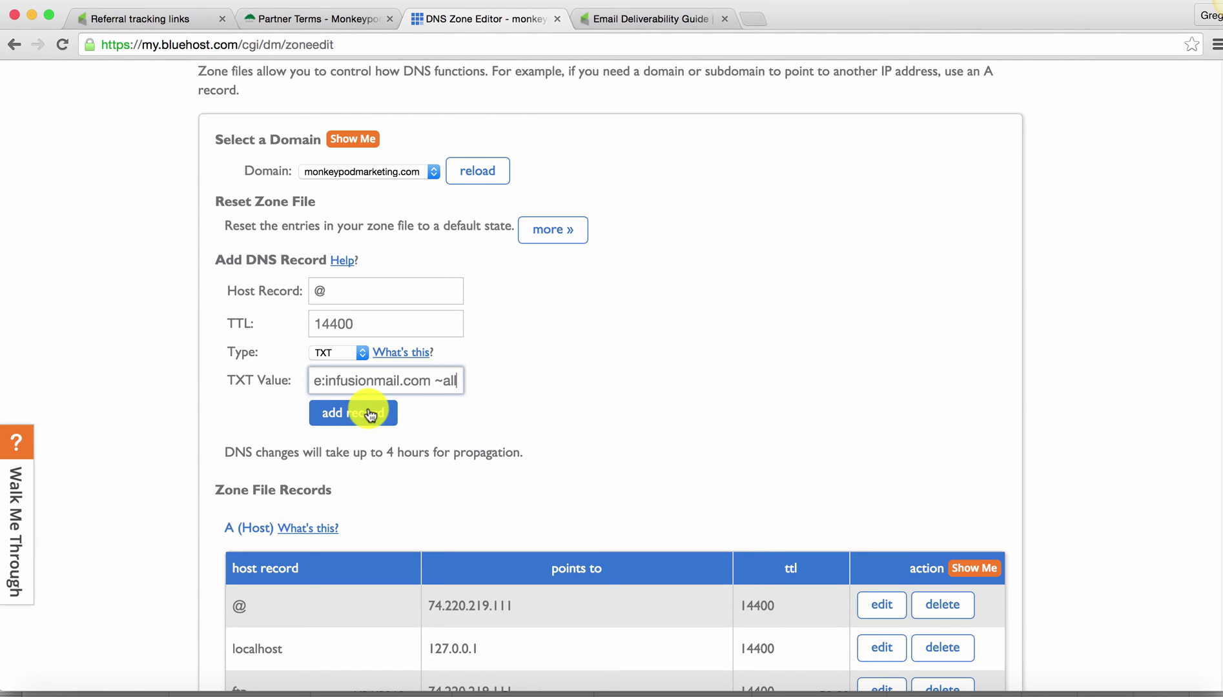
{"action": "scroll", "coordinate": [587, 424], "scroll_direction": "down", "scroll_amount": 10}
{"action": "scroll", "coordinate": [587, 428], "scroll_direction": "down", "scroll_amount": 9}
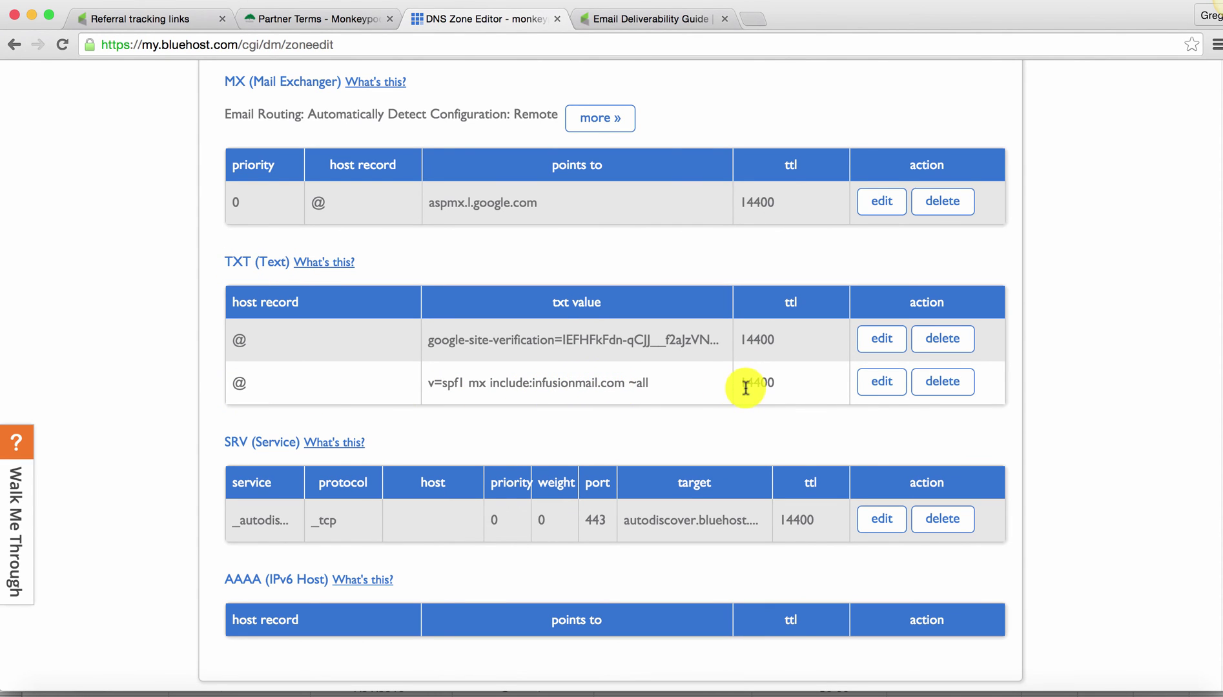
{"action": "scroll", "coordinate": [736, 387], "scroll_direction": "up", "scroll_amount": 15}
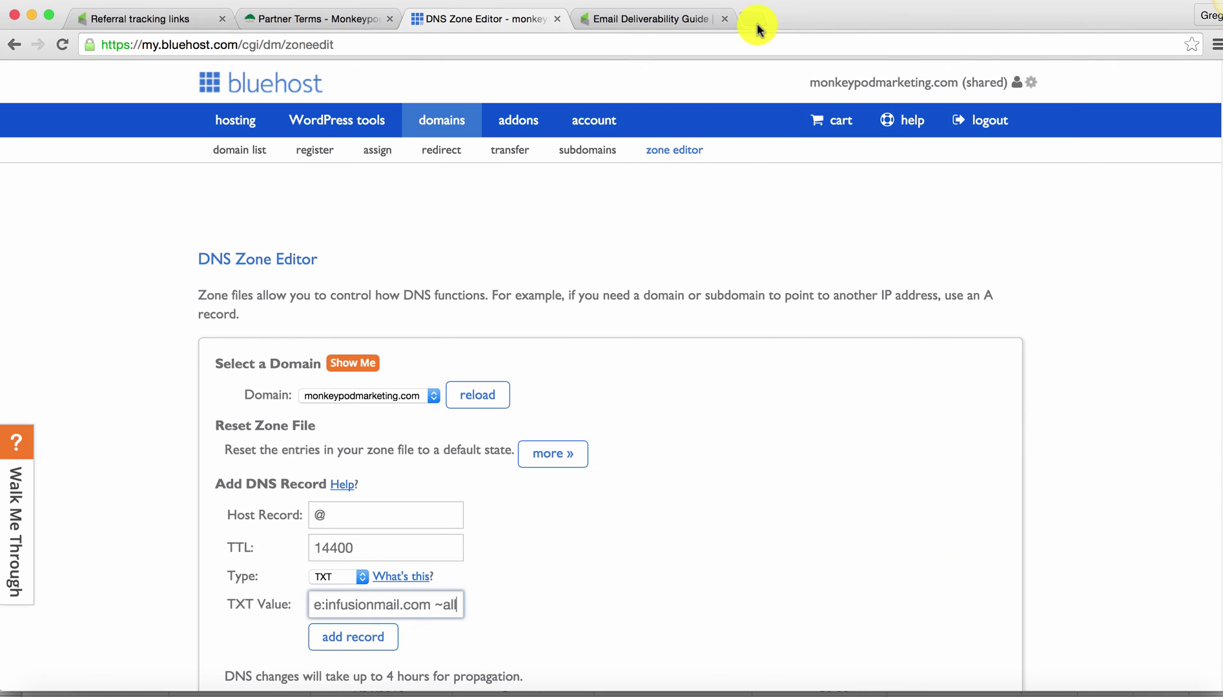
Search Google for 'spf record lookup' in a new tab.
{"action": "left_click", "coordinate": [756, 18]}
{"action": "type", "text": "spf record lookup"}
{"action": "key", "text": "Return"}
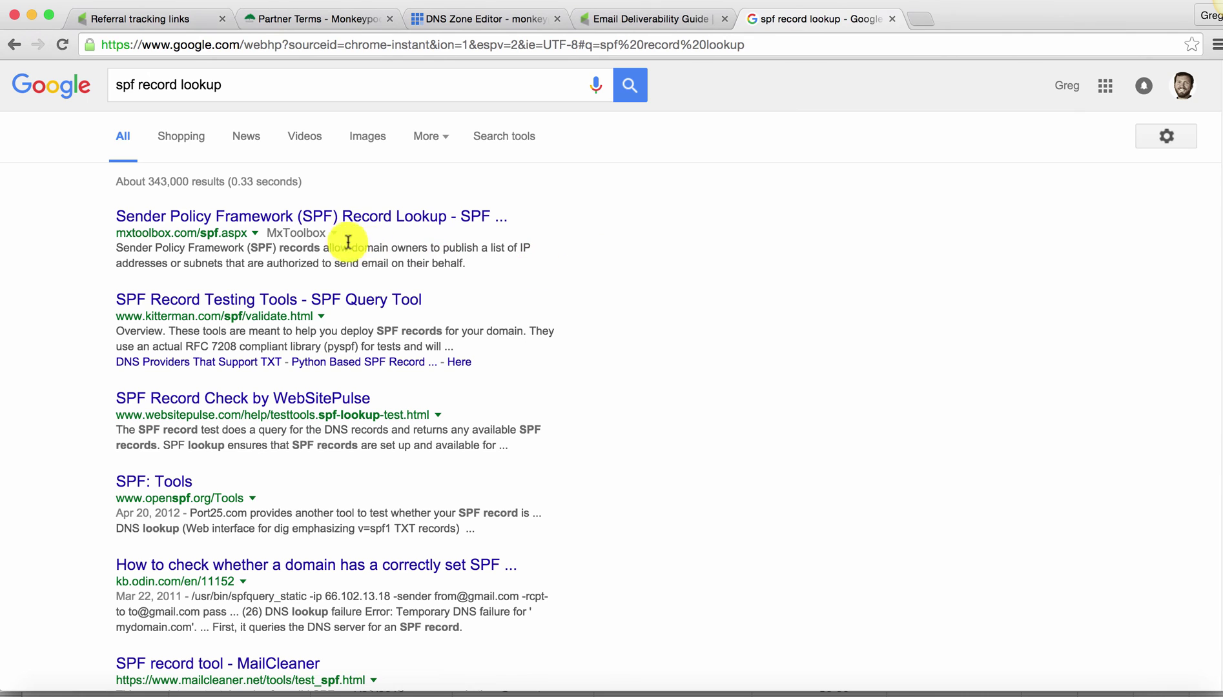
Run MxToolbox's SPF lookup on monkeypodmarketing.com and review the five passing tests.
{"action": "left_click", "coordinate": [308, 219]}
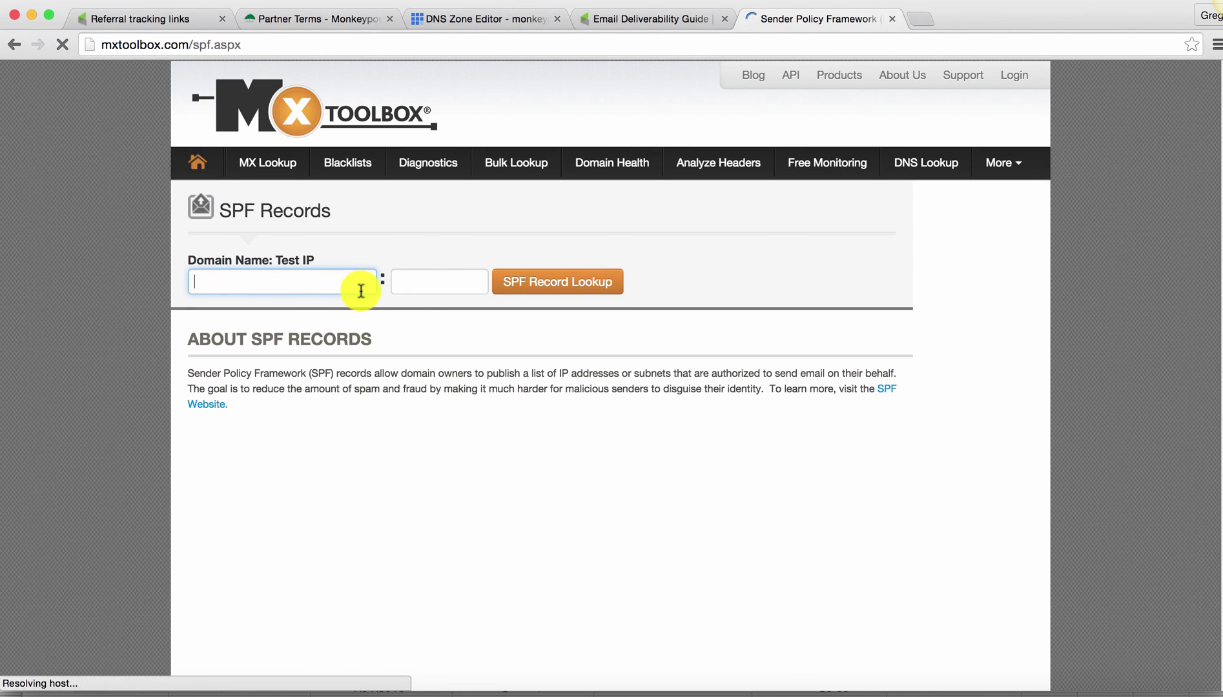
{"action": "type", "text": "monkeypod"}
{"action": "type", "text": "monkey"}
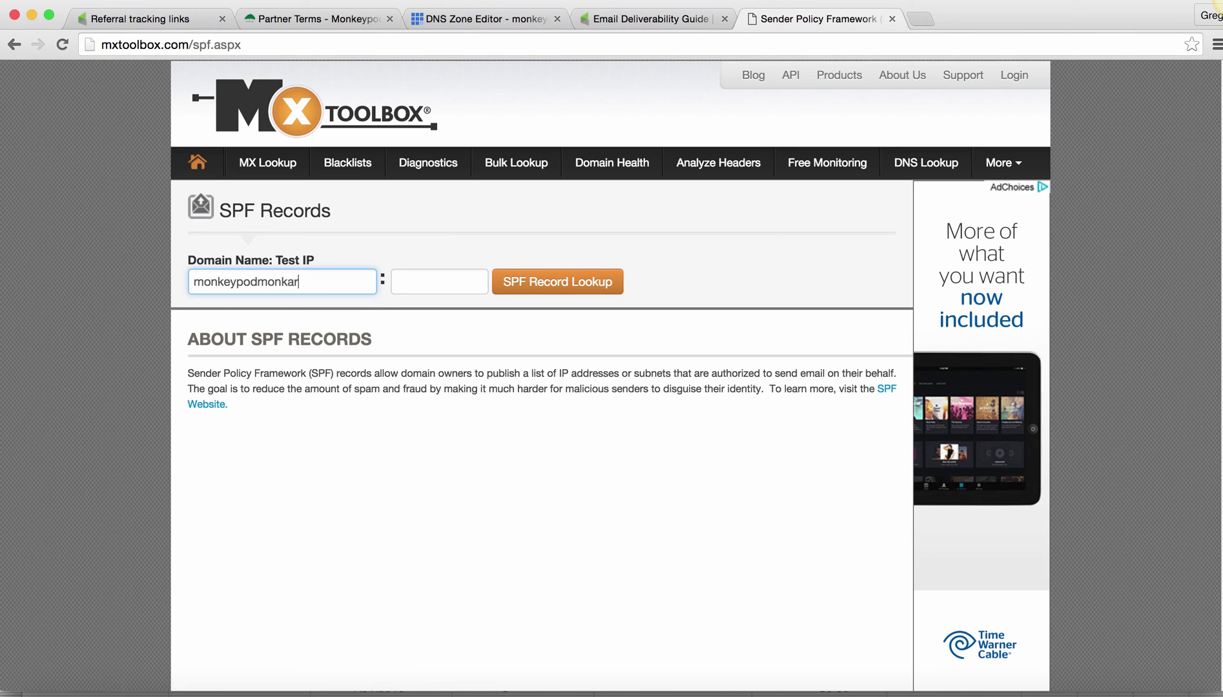
{"action": "key", "text": "BackSpace"}
{"action": "key", "text": "BackSpace"}
{"action": "key", "text": "BackSpace"}
{"action": "key", "text": "BackSpace"}
{"action": "key", "text": "BackSpace"}
{"action": "key", "text": "BackSpace"}
{"action": "type", "text": "market"}
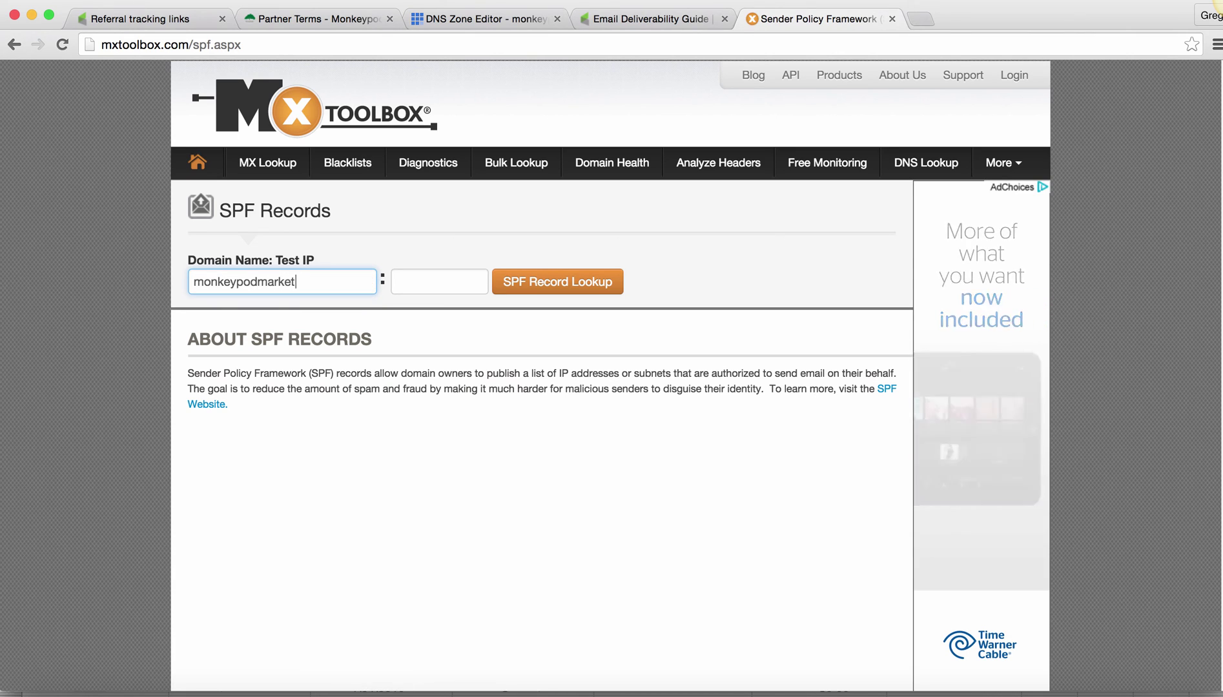
{"action": "type", "text": "ing.com"}
{"action": "left_click", "coordinate": [536, 283]}
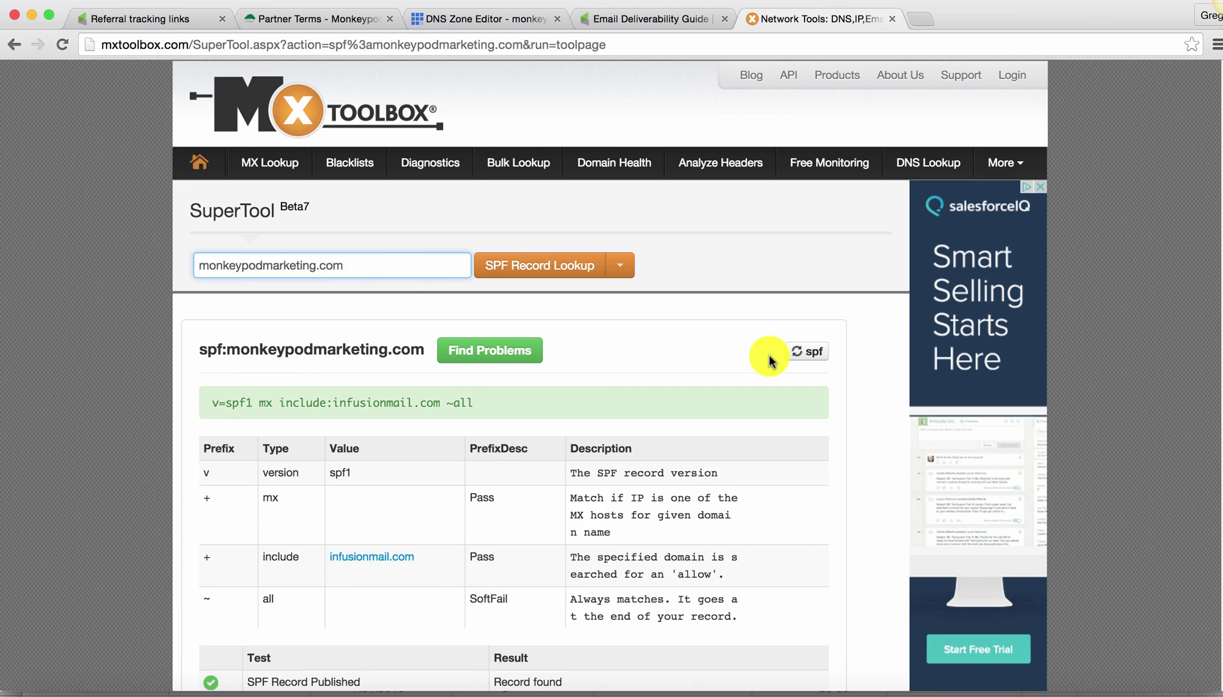
{"action": "scroll", "coordinate": [768, 355], "scroll_direction": "down", "scroll_amount": 5}
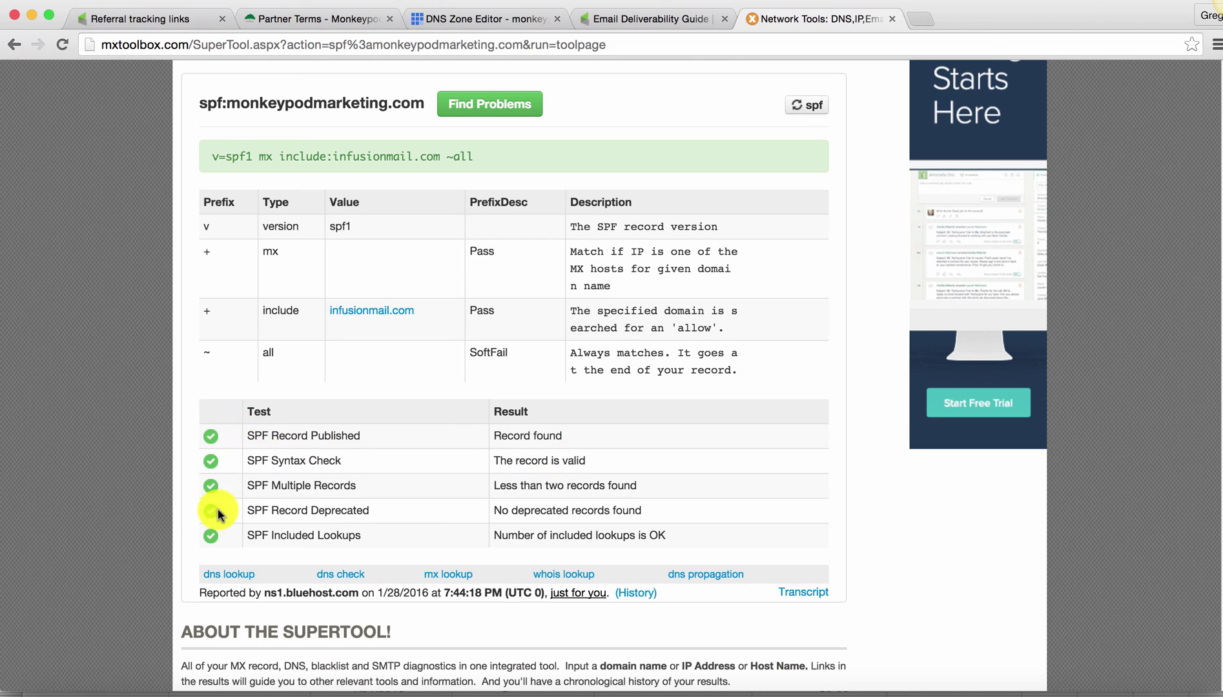
{"action": "scroll", "coordinate": [219, 523], "scroll_direction": "up", "scroll_amount": 5}
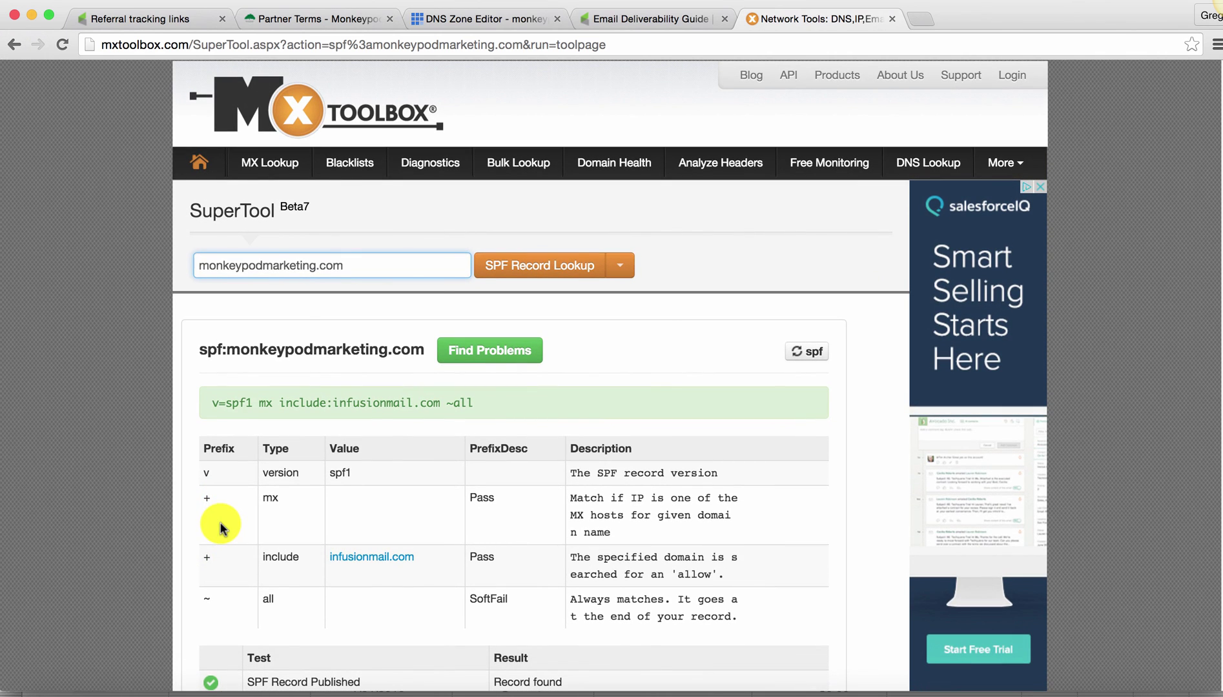
Close the MxToolbox tab to return to the Bluehost DNS Zone Editor.
{"action": "left_click", "coordinate": [896, 24]}
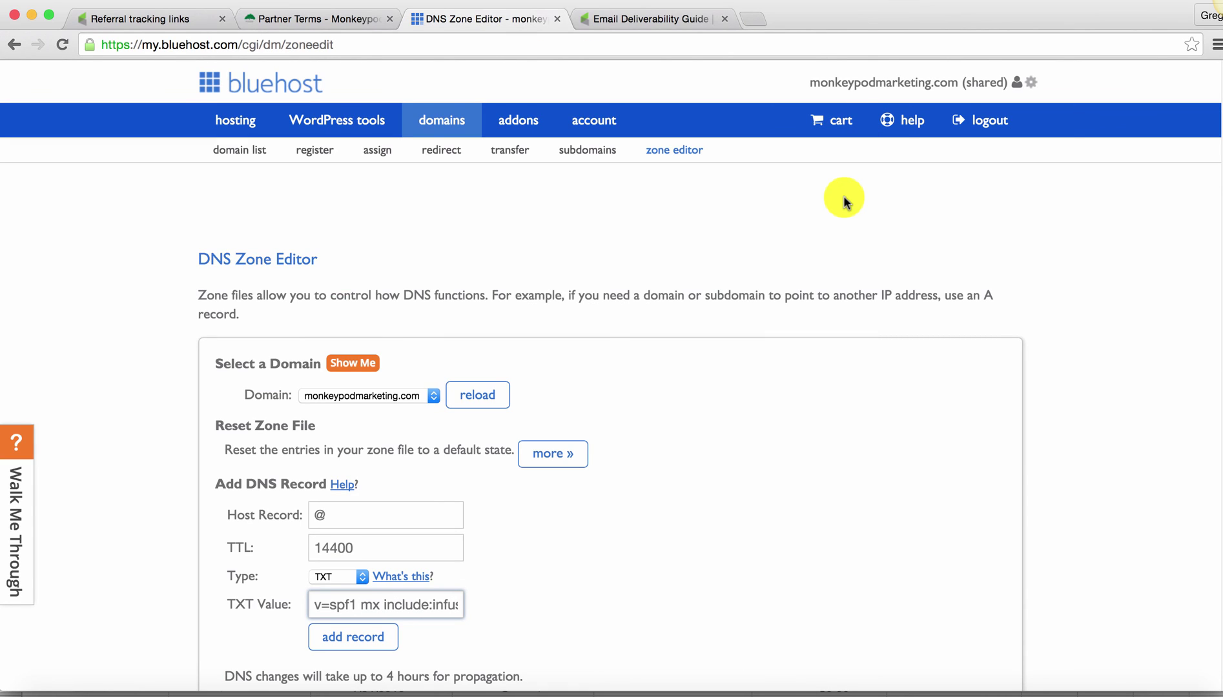